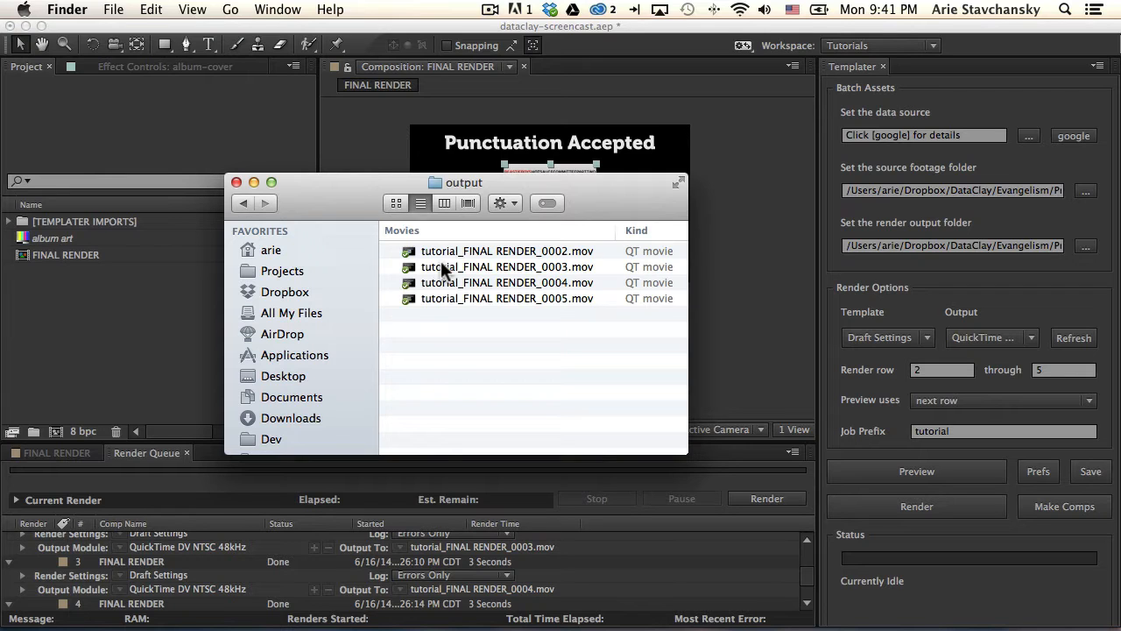
Step: Return from the output folder to After Effects and focus the Project panel
{"action": "left_click", "coordinate": [334, 83]}
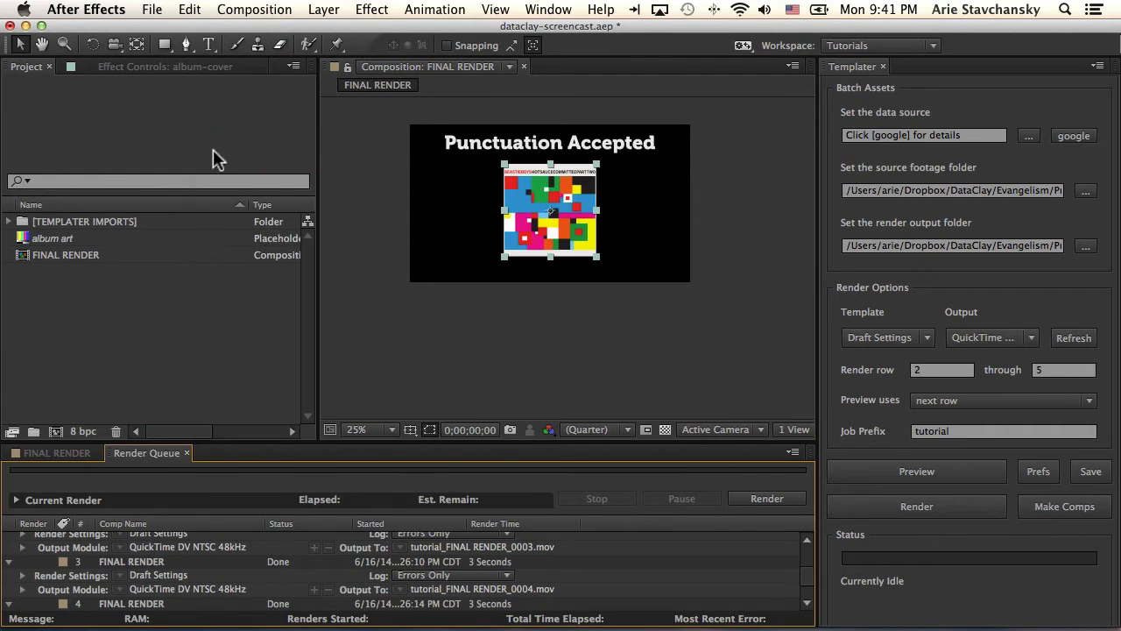
{"action": "left_click", "coordinate": [175, 377]}
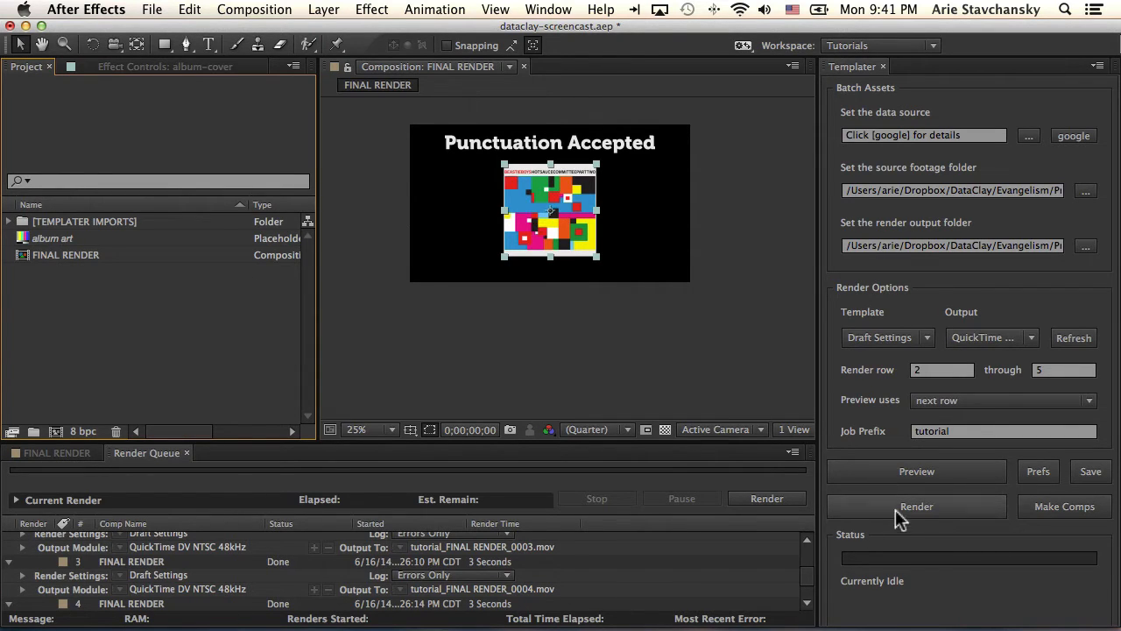
Step: Run Make Comps, then expand [TEMPLATER COMPS] and the tutorial_FINAL RENDER_0002 folder
{"action": "left_click", "coordinate": [1084, 510]}
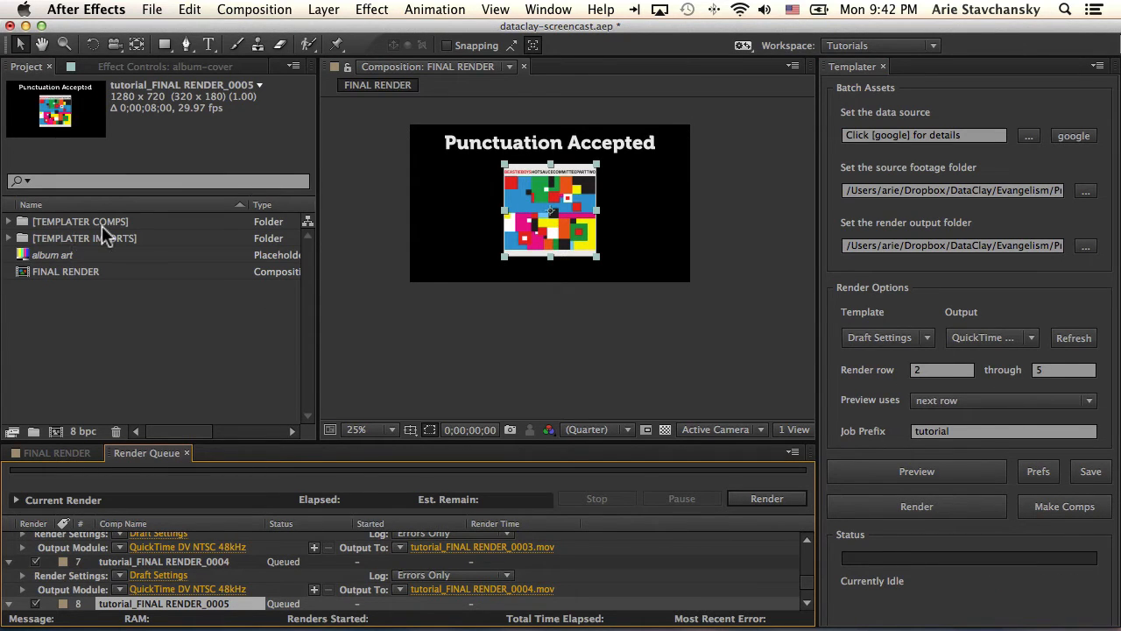
{"action": "left_click", "coordinate": [8, 221]}
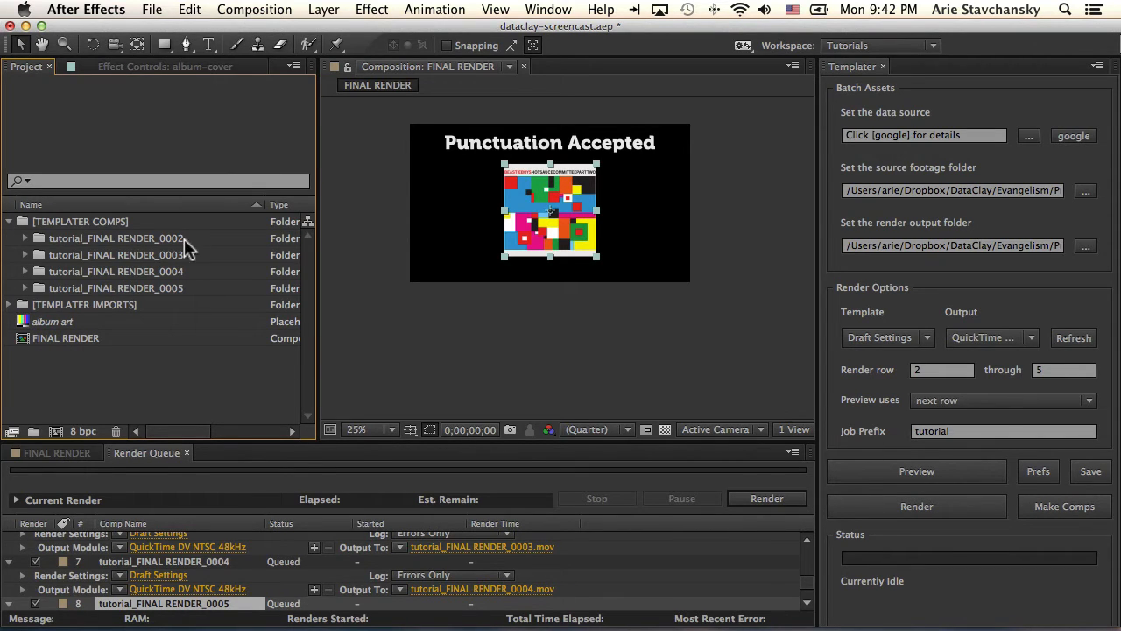
{"action": "left_click", "coordinate": [25, 238]}
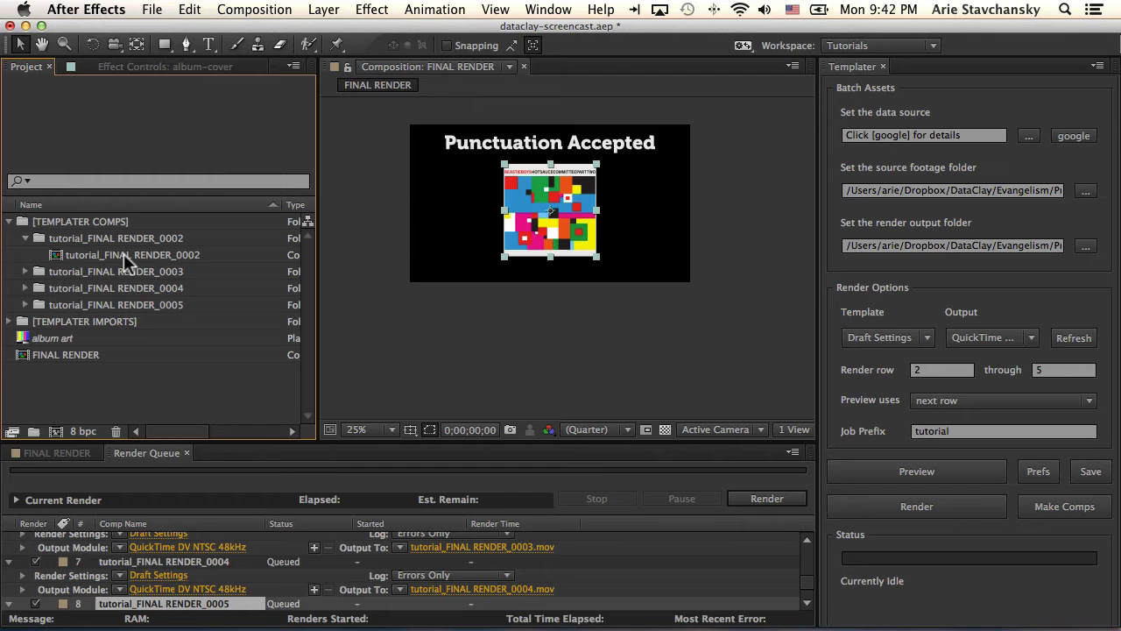
Step: Expand the 0003 and 0004 folders and open the replicated comps for rows 0002, 0003 and 0004
{"action": "left_click", "coordinate": [25, 270]}
{"action": "double_click", "coordinate": [63, 255]}
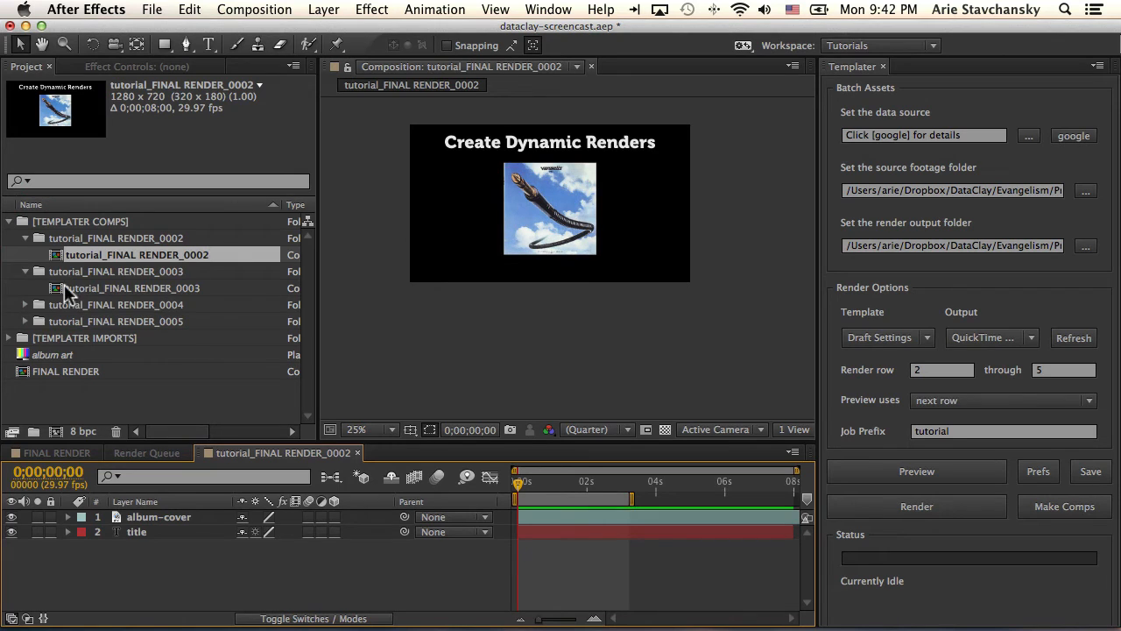
{"action": "double_click", "coordinate": [57, 288]}
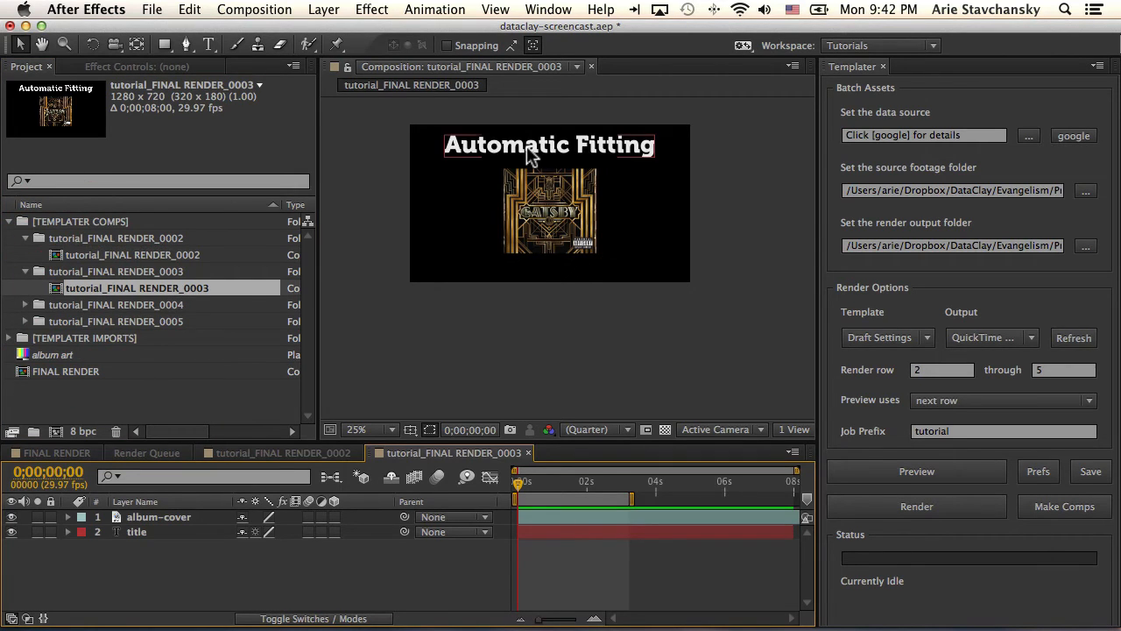
{"action": "left_click", "coordinate": [26, 305]}
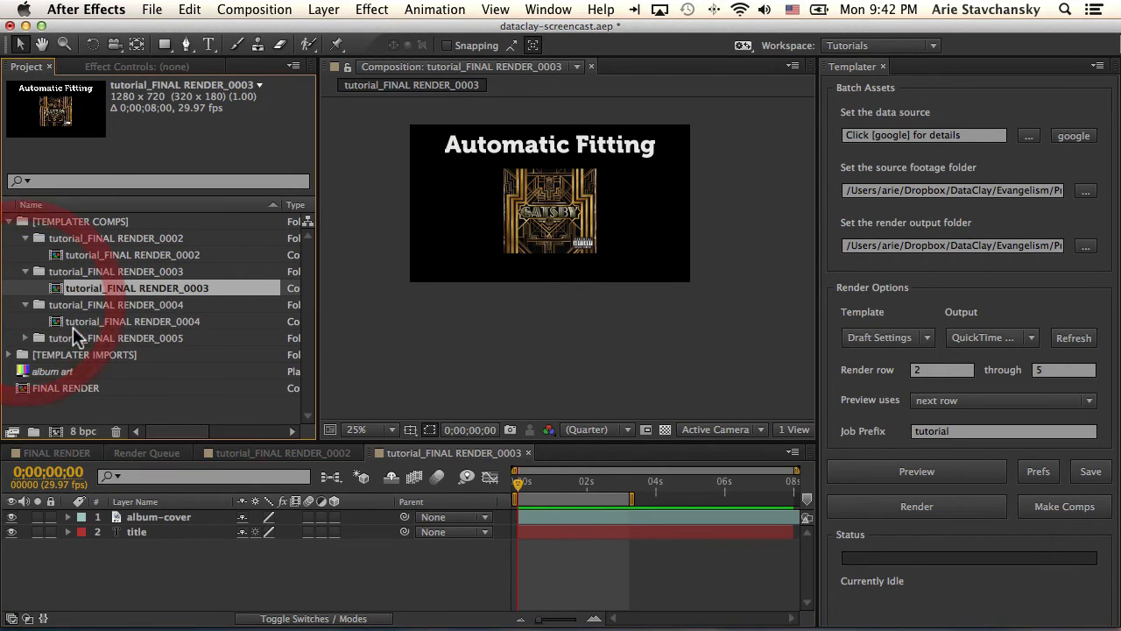
{"action": "double_click", "coordinate": [88, 321]}
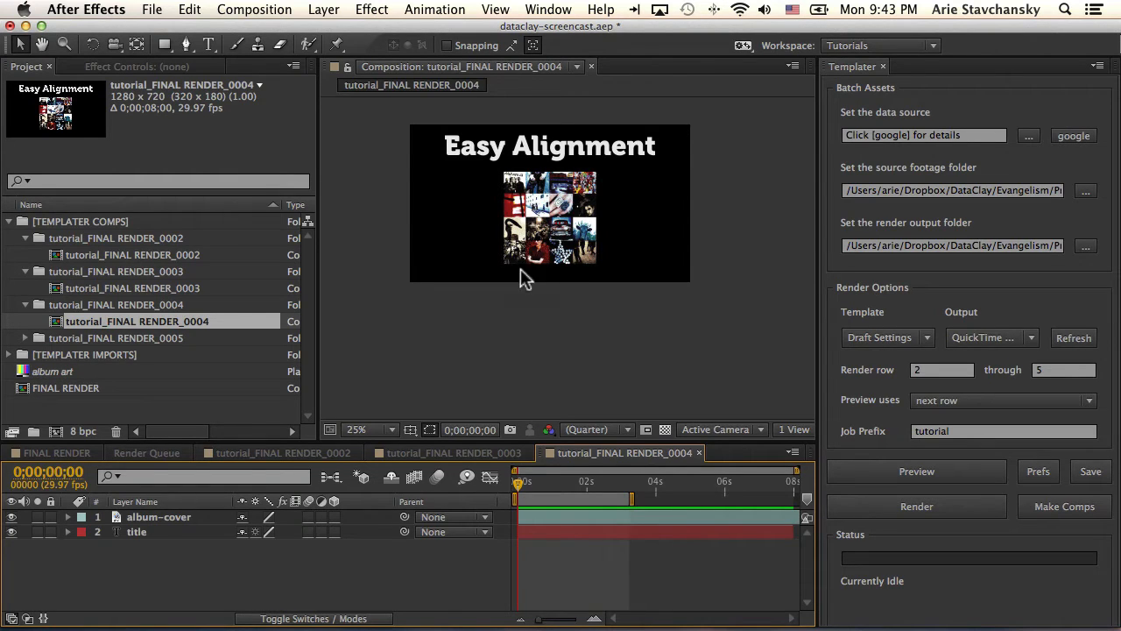
Step: Review Templater's Preferences dialog and cancel it without changes
{"action": "left_click", "coordinate": [1038, 472]}
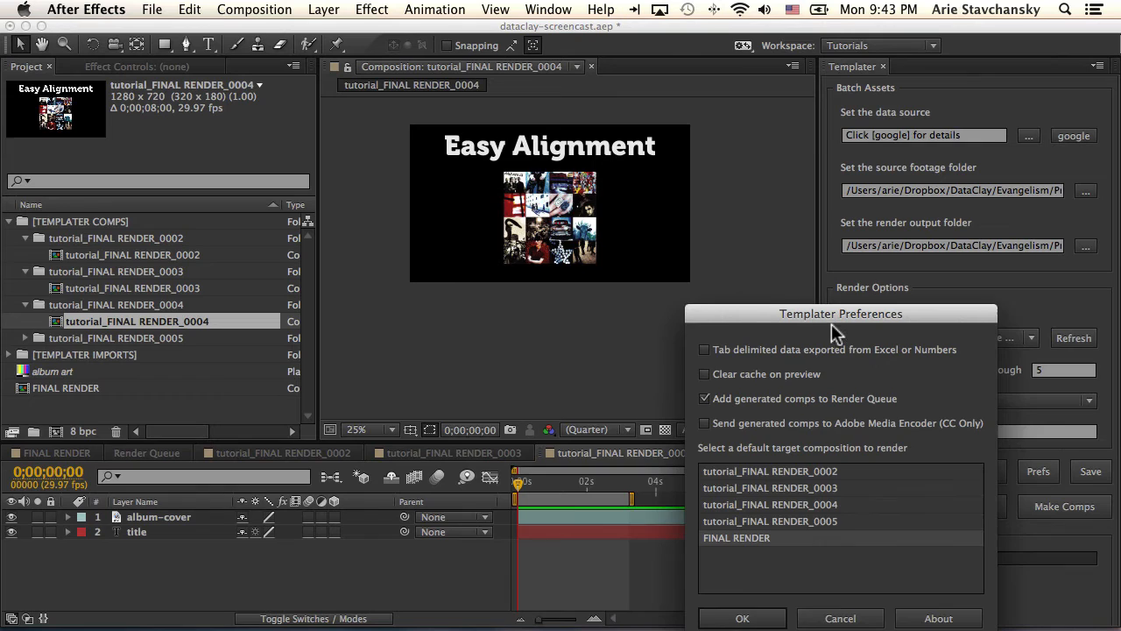
{"action": "mouse_move", "coordinate": [832, 311]}
{"action": "left_mouse_down"}
{"action": "mouse_move", "coordinate": [831, 323]}
{"action": "mouse_move", "coordinate": [611, 195]}
{"action": "left_mouse_up"}
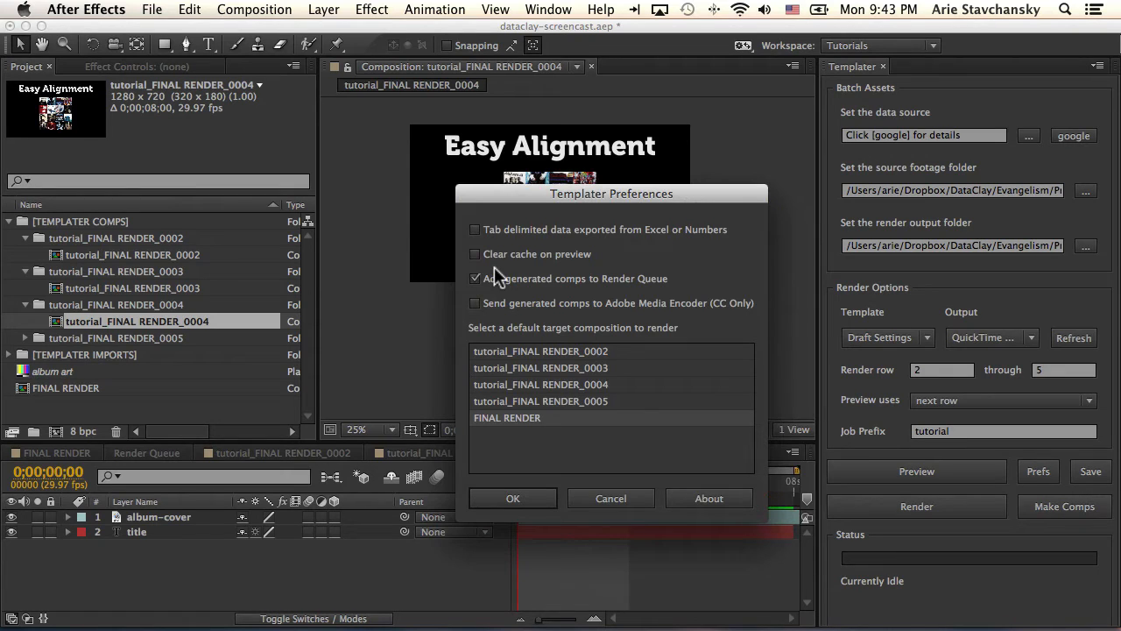
{"action": "left_click", "coordinate": [611, 499]}
Step: Enlarge the Render Queue, inspect render item 5's Output To destination and cancel it unchanged
{"action": "left_click", "coordinate": [146, 453]}
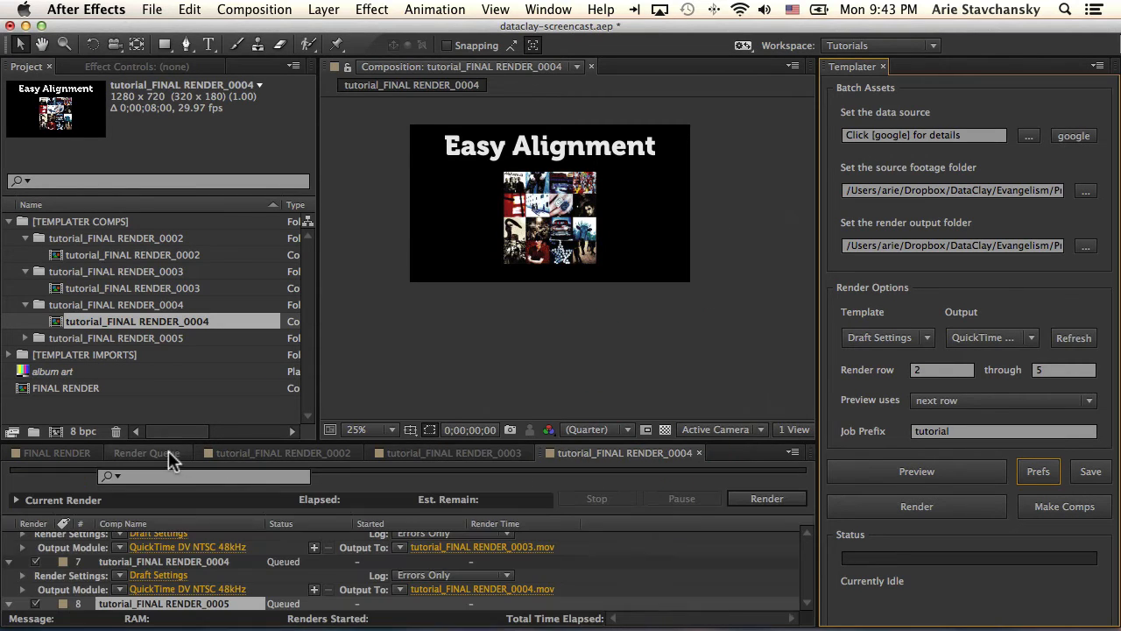
{"action": "left_click_drag", "start_coordinate": [282, 443], "coordinate": [281, 263]}
{"action": "scroll", "coordinate": [270, 517], "scroll_direction": "down", "scroll_amount": 1}
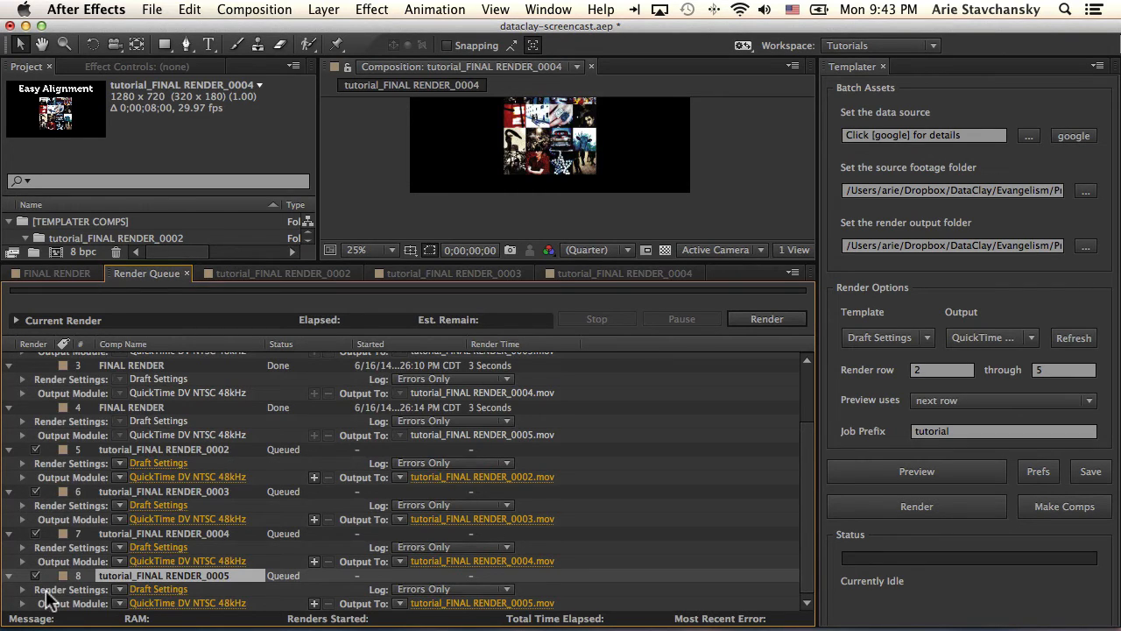
{"action": "left_click", "coordinate": [436, 476]}
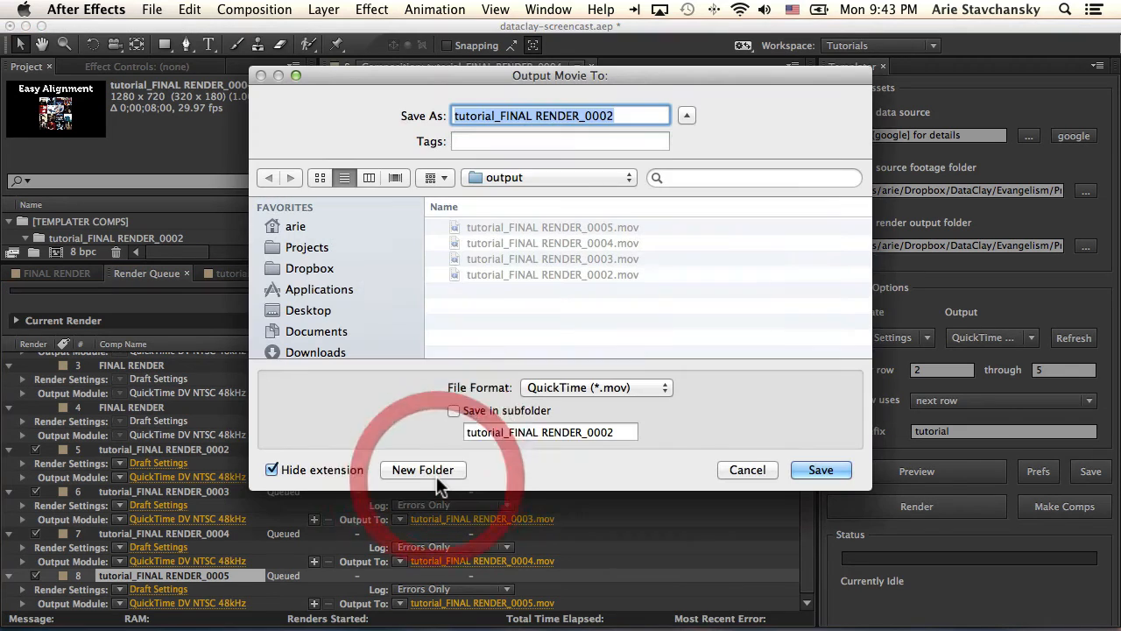
{"action": "left_click", "coordinate": [747, 470]}
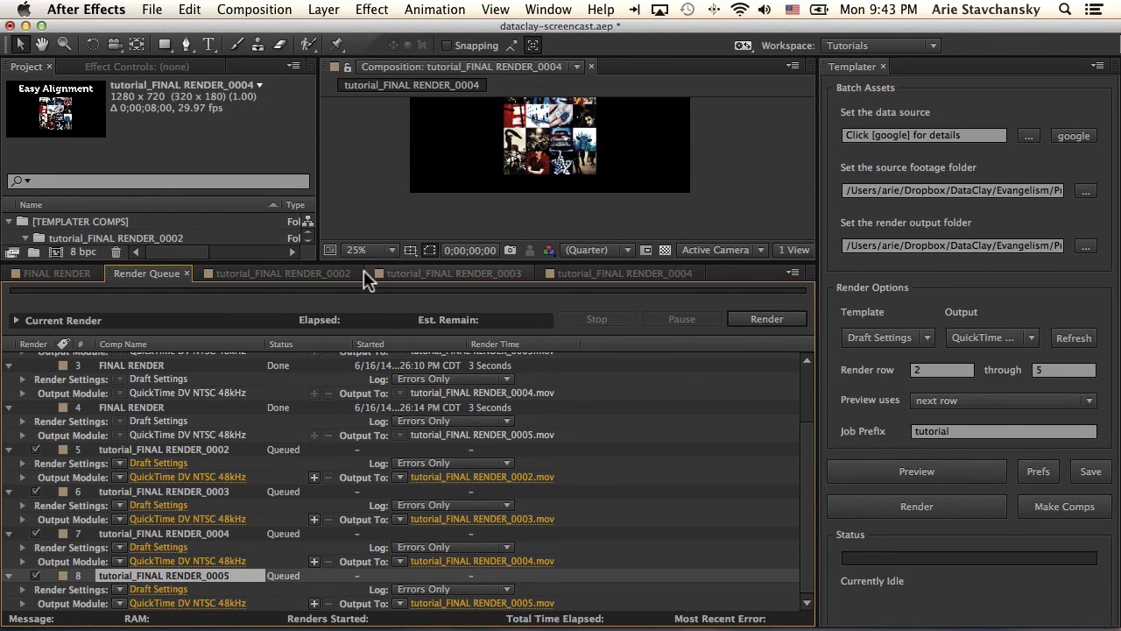
Step: Restore the viewer size, then enable 'Send generated comps to Adobe Media Encoder' in Templater Preferences and confirm
{"action": "left_click_drag", "start_coordinate": [370, 279], "coordinate": [369, 433]}
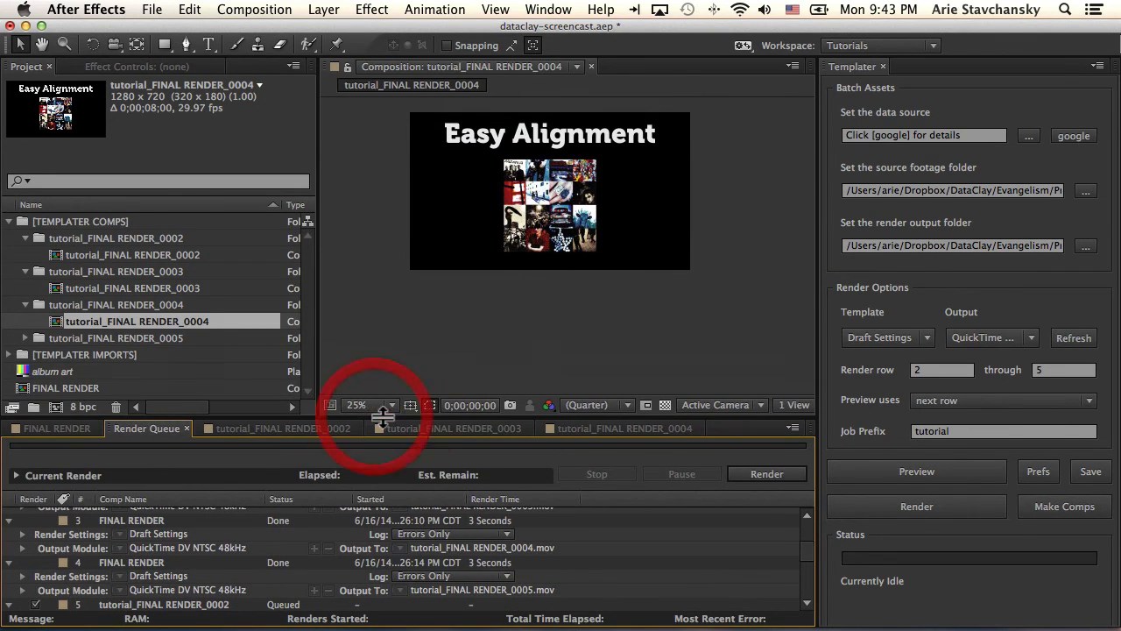
{"action": "left_click", "coordinate": [1041, 473]}
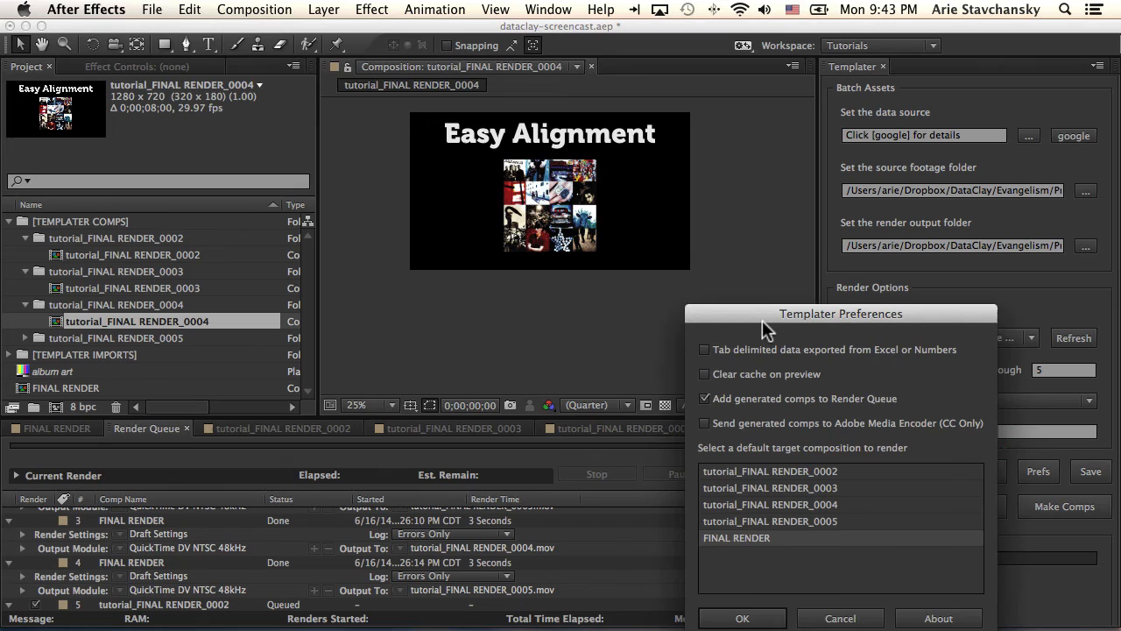
{"action": "left_click_drag", "start_coordinate": [762, 320], "coordinate": [637, 227]}
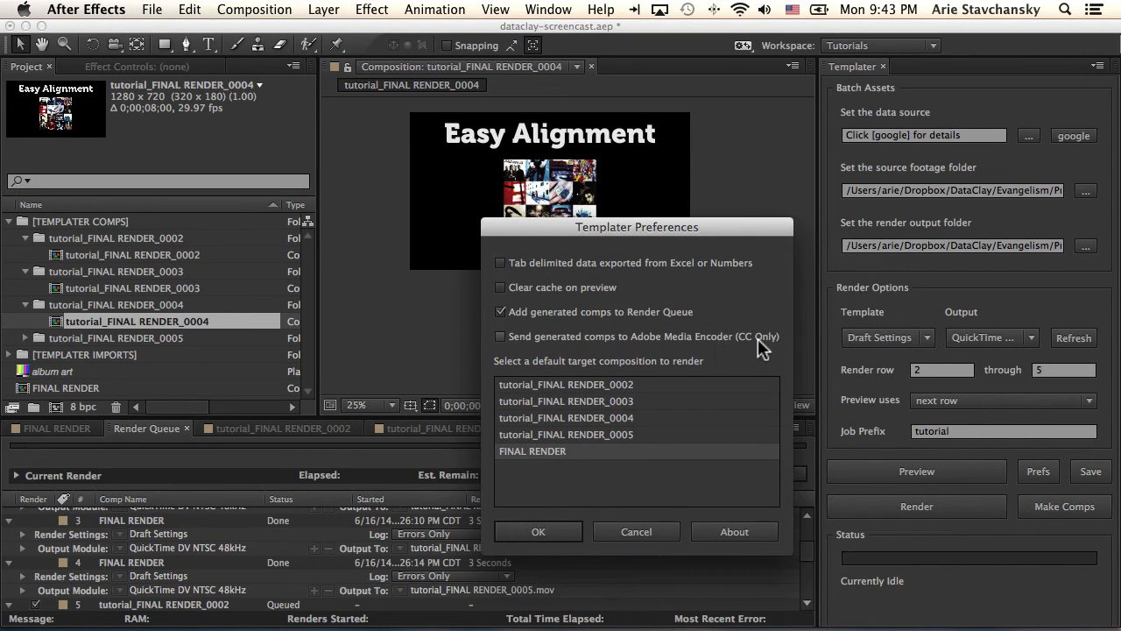
{"action": "left_click", "coordinate": [696, 338]}
{"action": "left_click", "coordinate": [544, 526]}
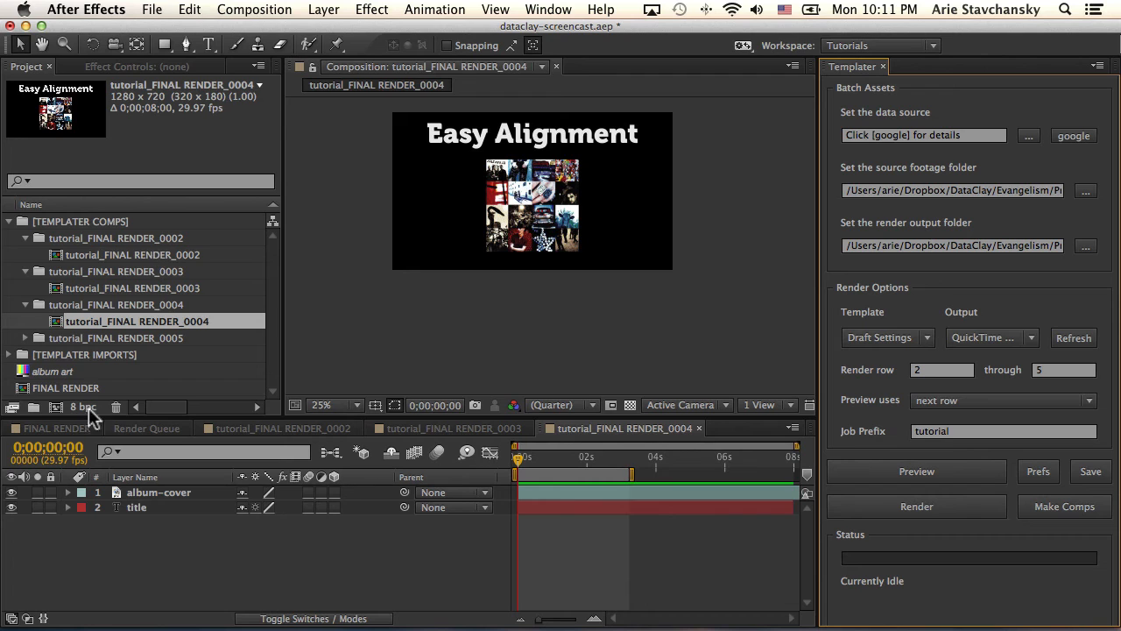
Step: Select the 0004 comp's layers, open the original FINAL RENDER comp, select its title layer and deselect
{"action": "left_click", "coordinate": [128, 492]}
{"action": "left_click", "coordinate": [139, 508], "text": "shift"}
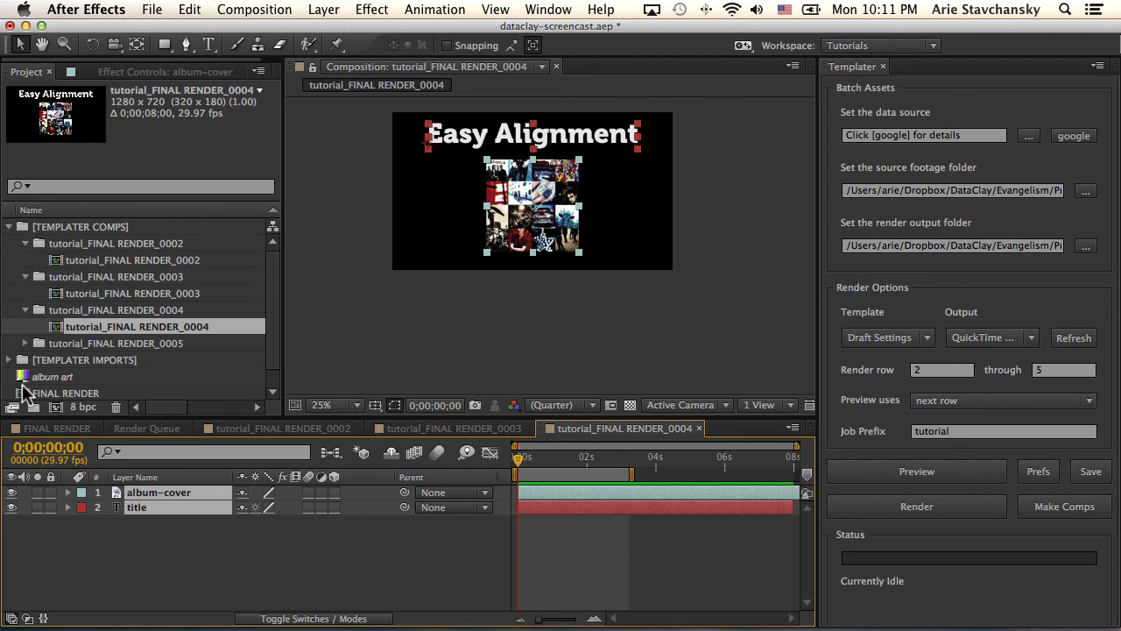
{"action": "double_click", "coordinate": [66, 393]}
{"action": "left_click", "coordinate": [132, 522]}
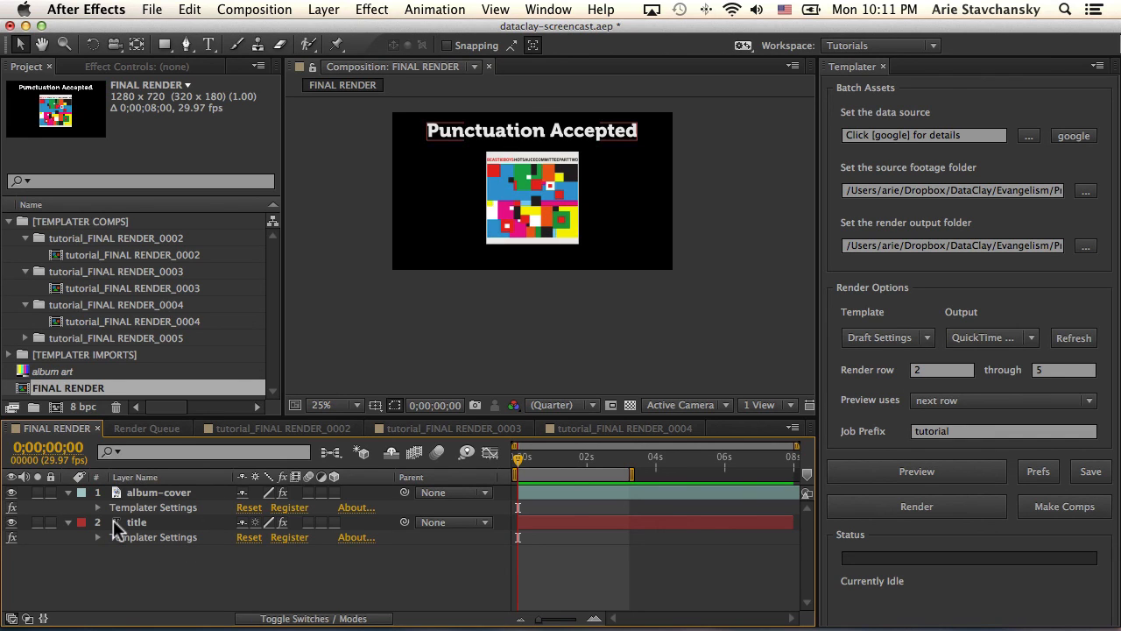
{"action": "key", "text": "F2"}
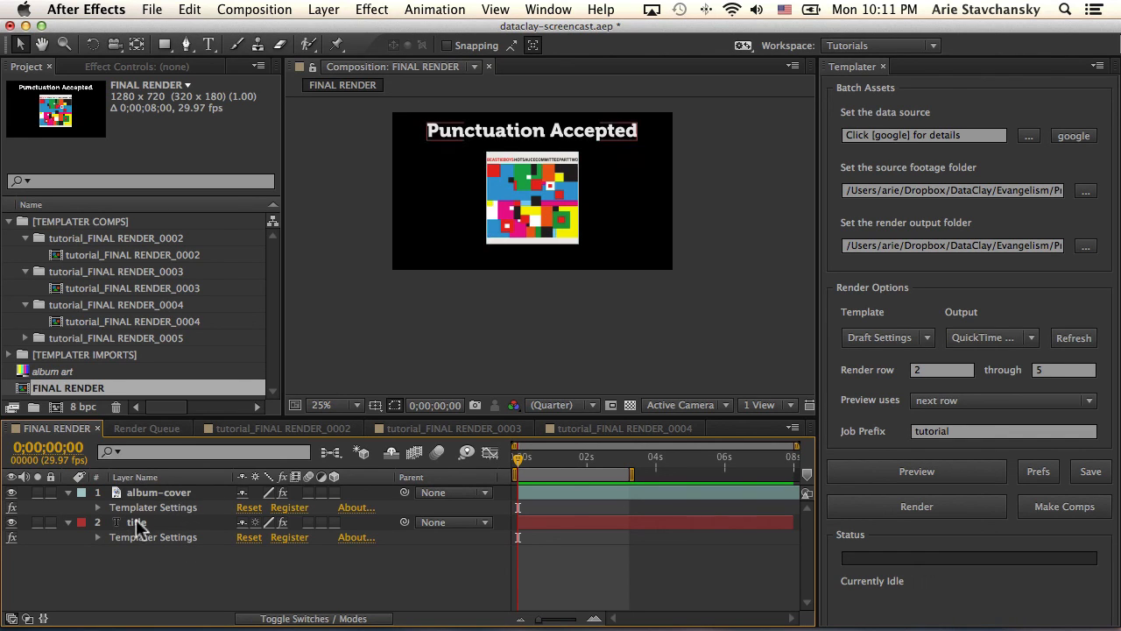